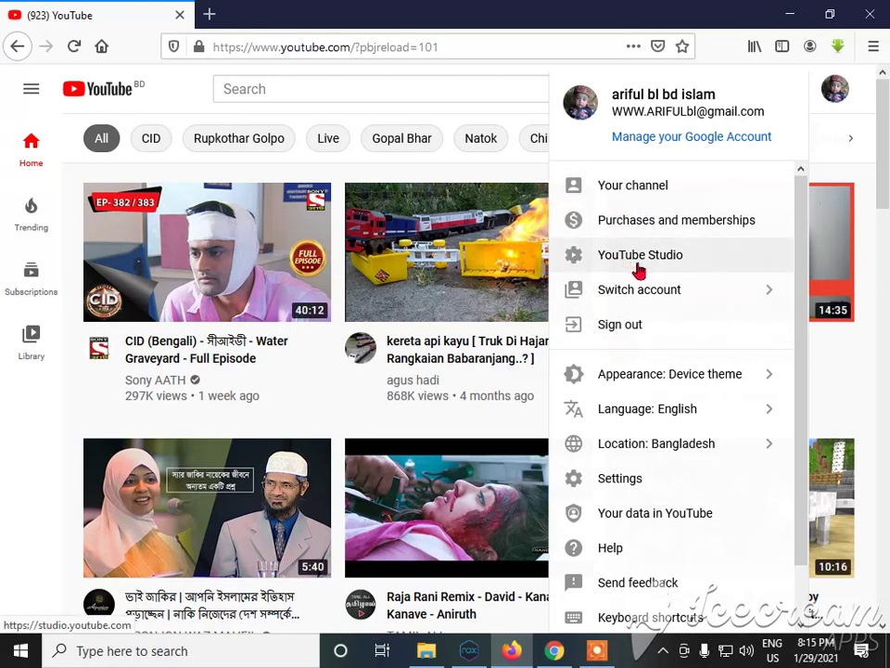
- Open the YouTube account settings and go to the linked Google Account settings page
left_click(620, 483)
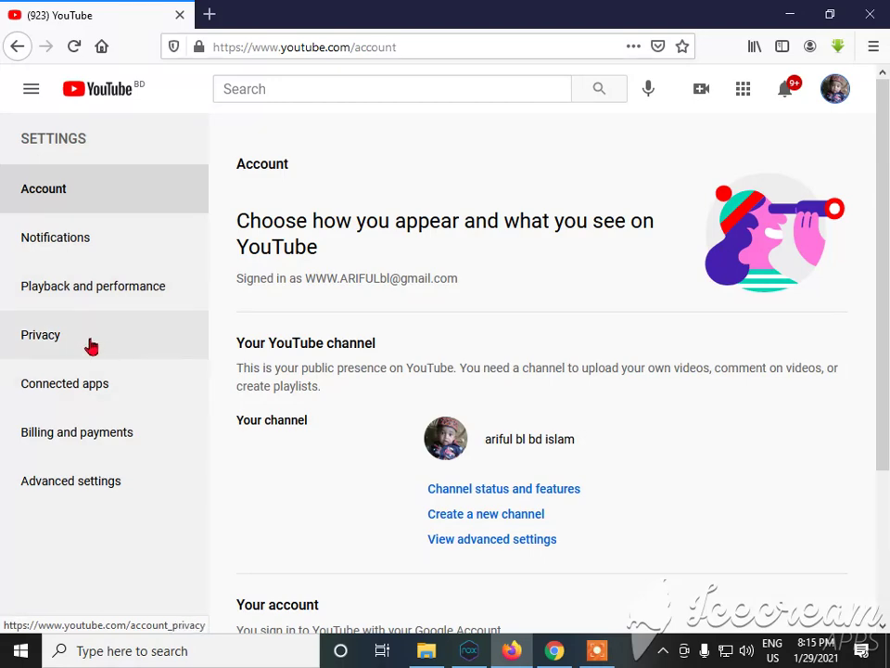
scroll(388, 414, "down", 3)
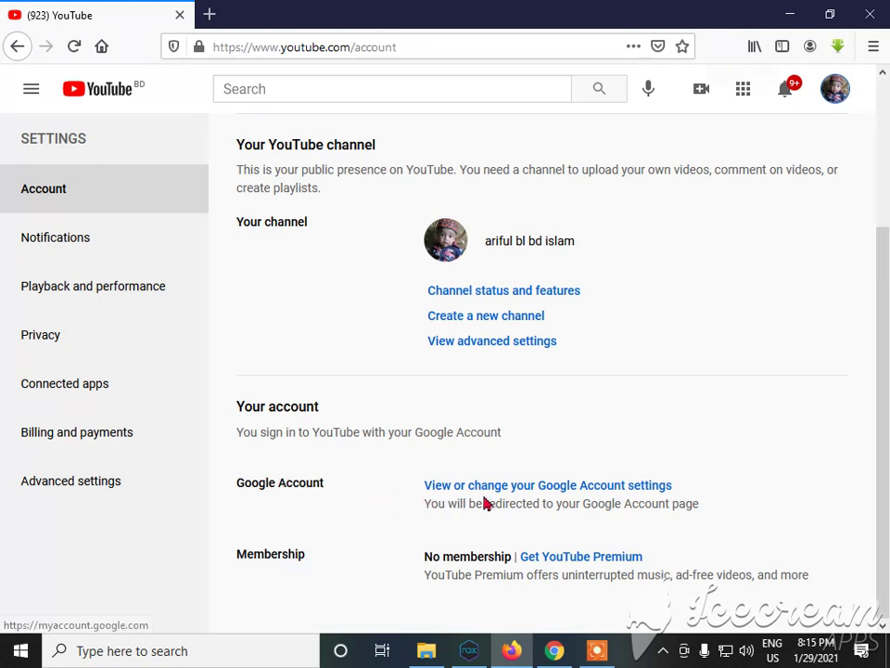
left_click(590, 487)
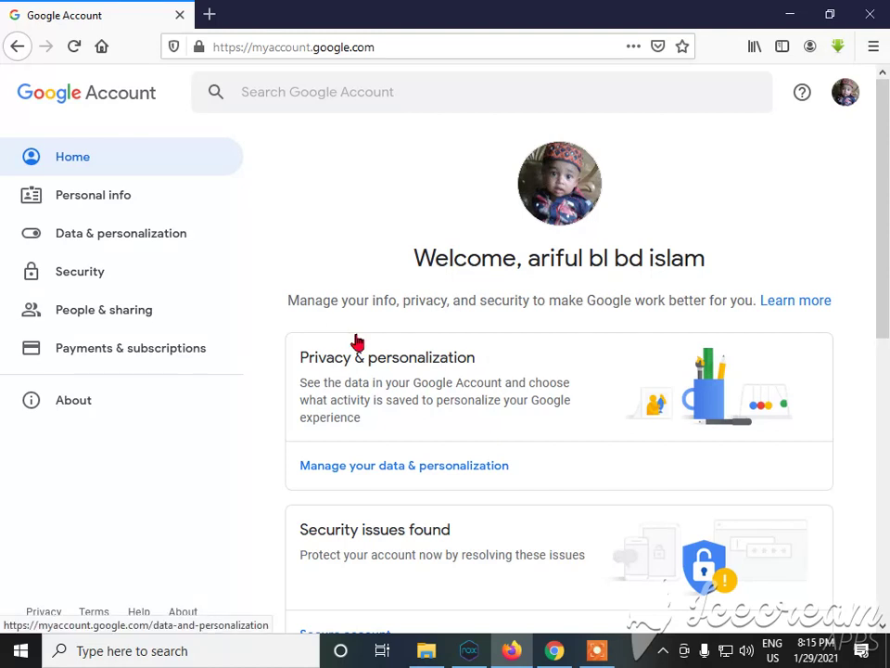
left_click(419, 341)
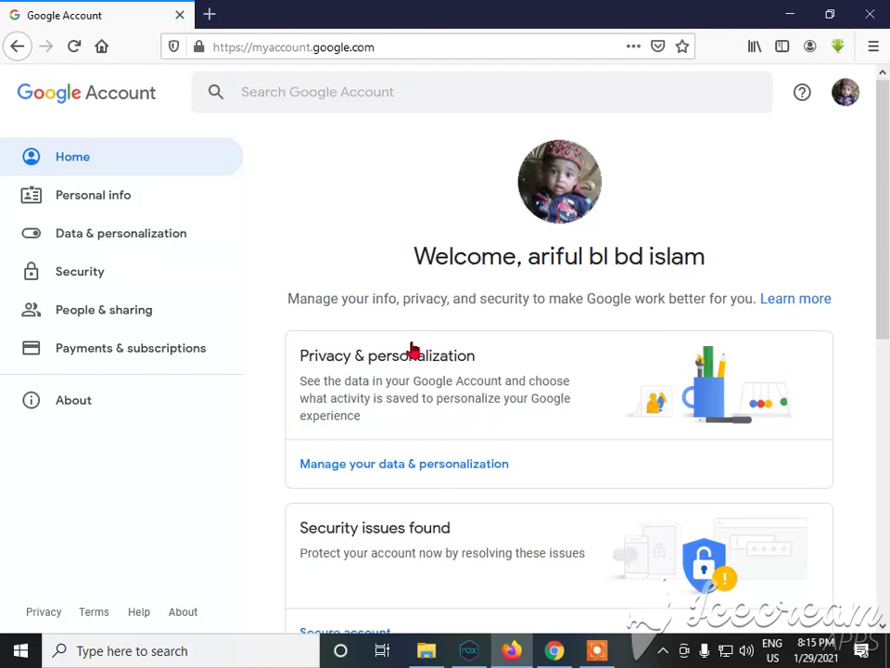
scroll(414, 351, "down", 5)
scroll(414, 352, "up", 5)
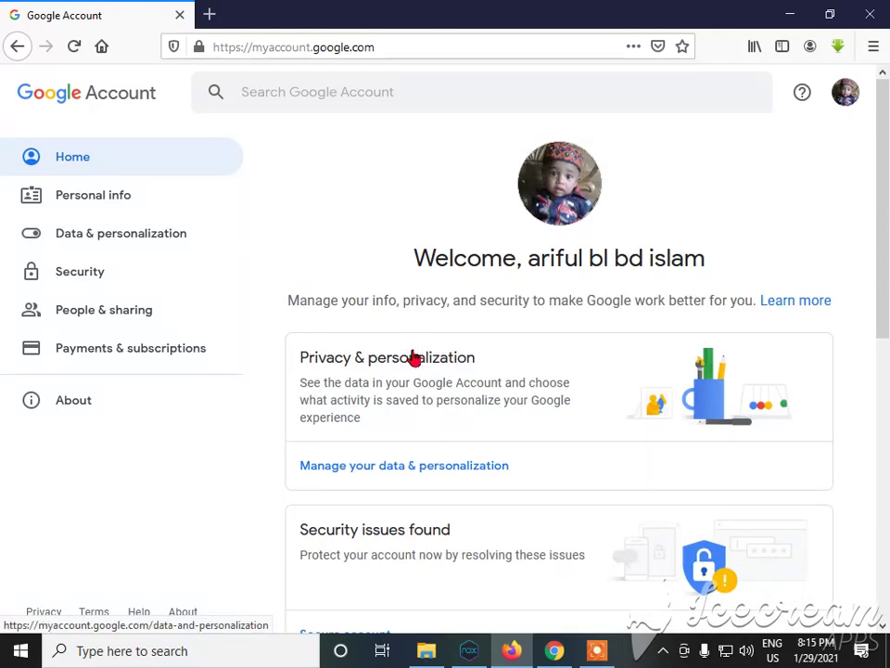
scroll(414, 358, "down", 5)
scroll(413, 360, "up", 5)
scroll(379, 364, "down", 5)
scroll(357, 355, "up", 5)
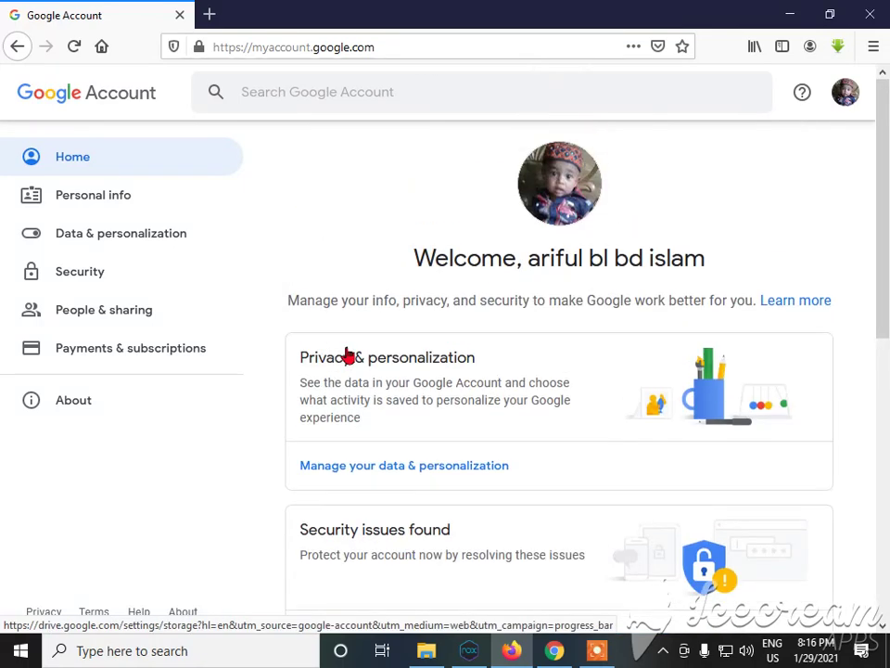
- Open the Google Account's Personal info page and review its basic and contact details
left_click(119, 203)
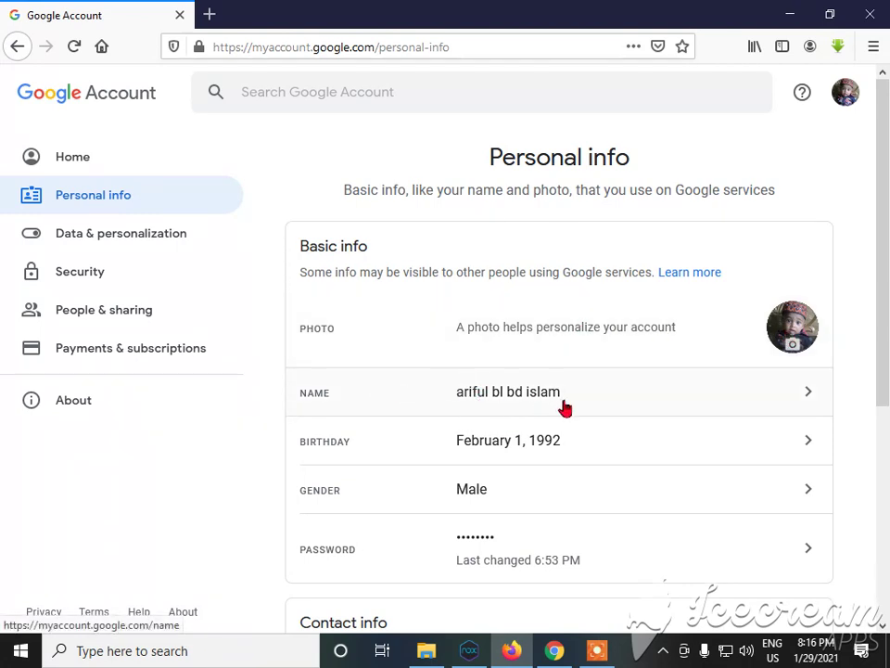
scroll(508, 445, "down", 2)
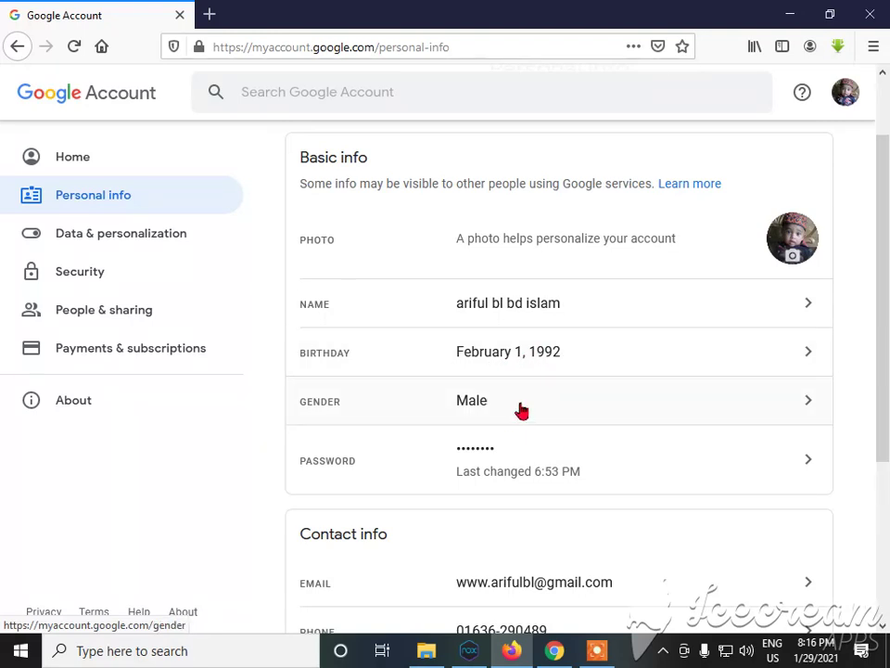
scroll(519, 408, "down", 2)
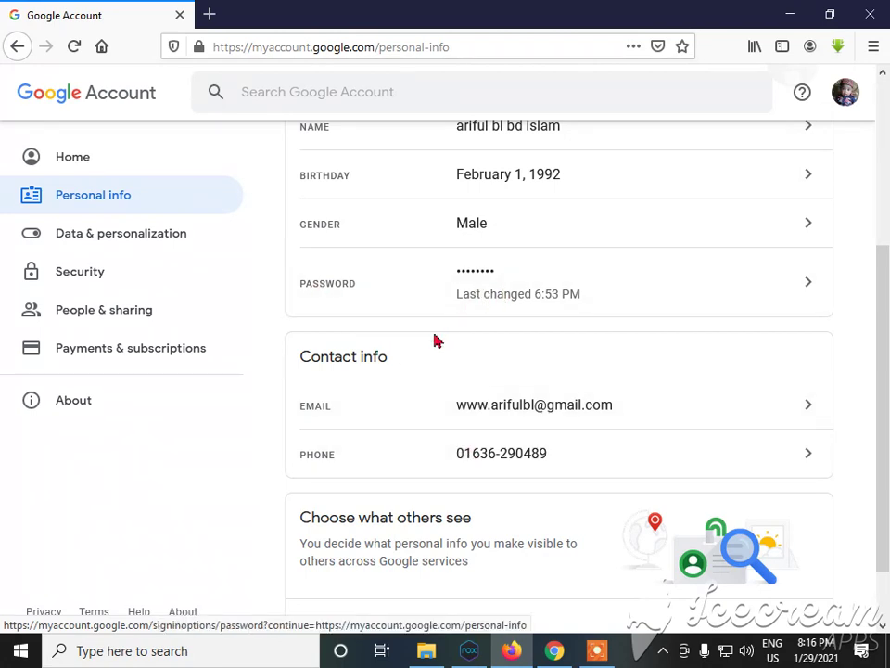
scroll(432, 339, "up", 3)
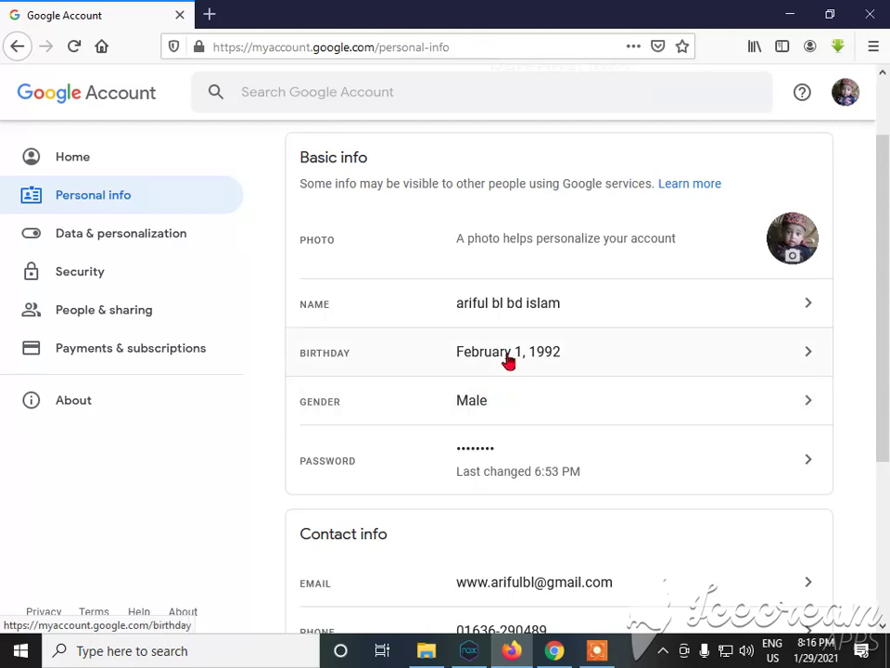
- Open the account name for editing, add ".com" to the end of the first name and try to save it
left_click(540, 313)
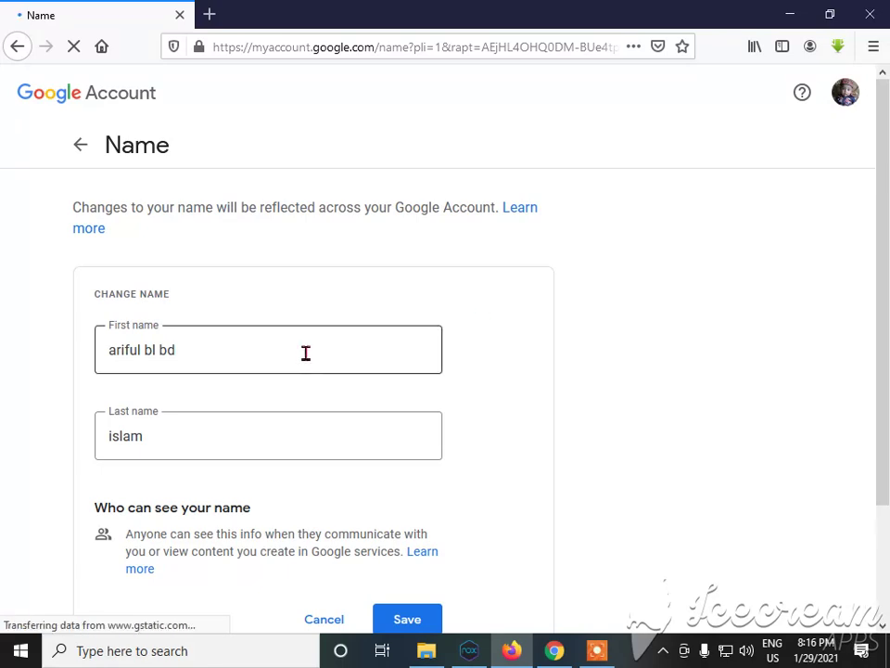
left_click(305, 352)
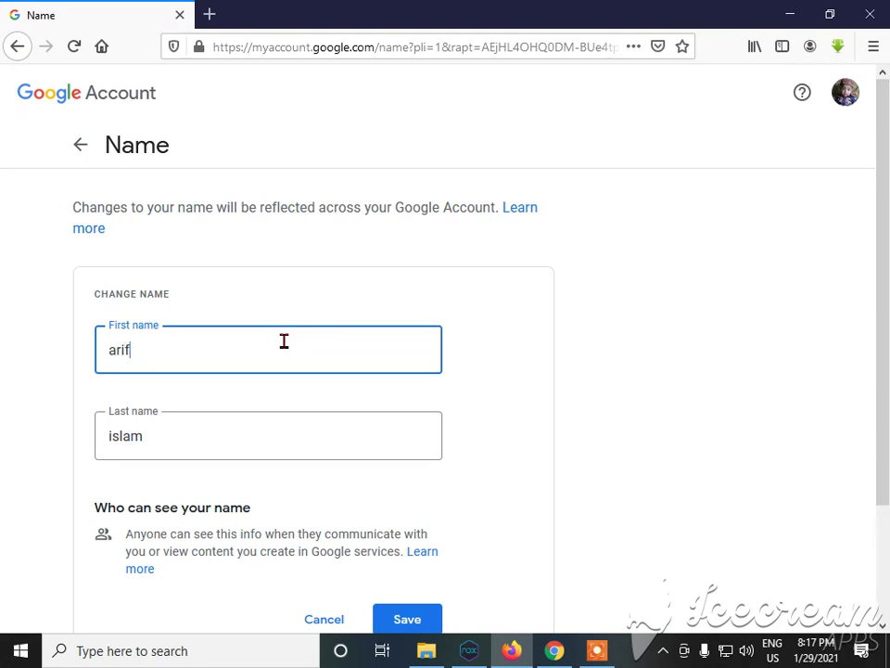
type("y")
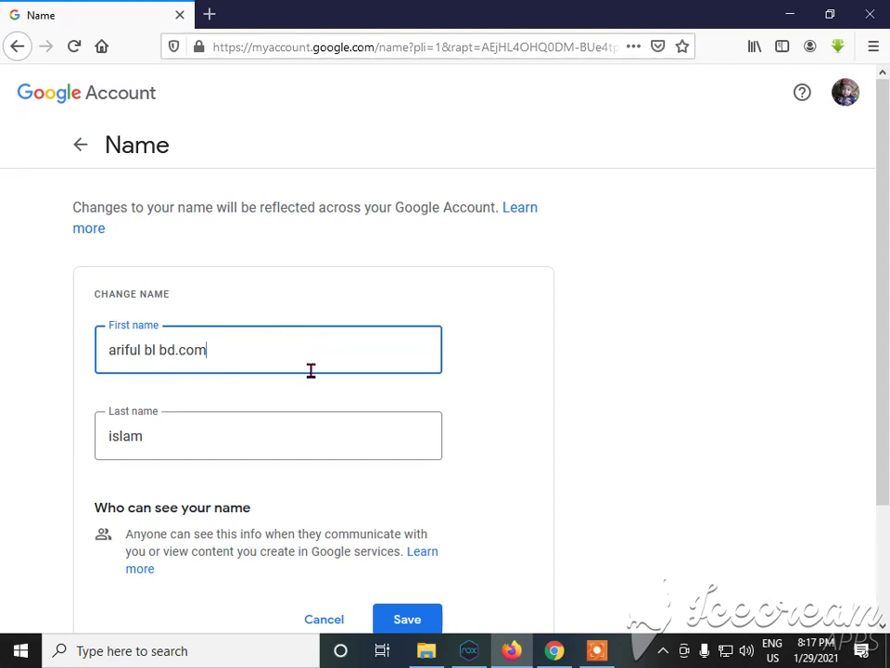
scroll(315, 376, "down", 3)
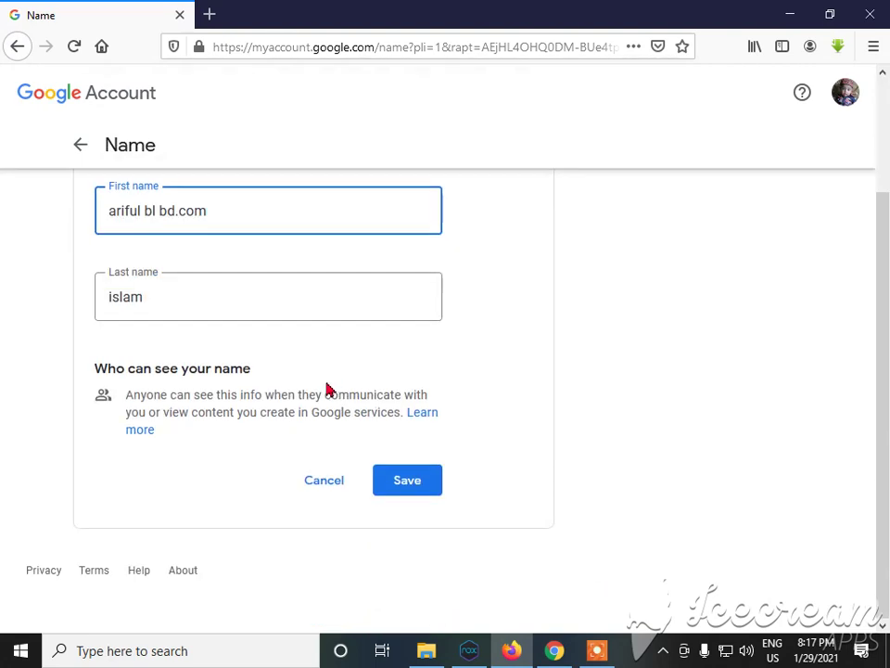
left_click(417, 489)
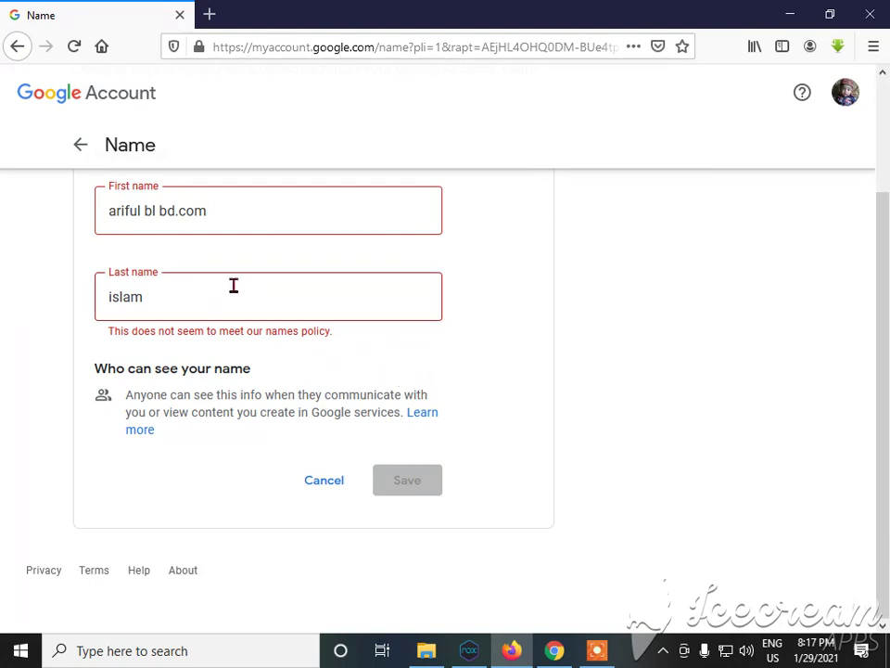
- Clear the last name while keeping the ".com" first name, and try to save the name again
left_click(243, 210)
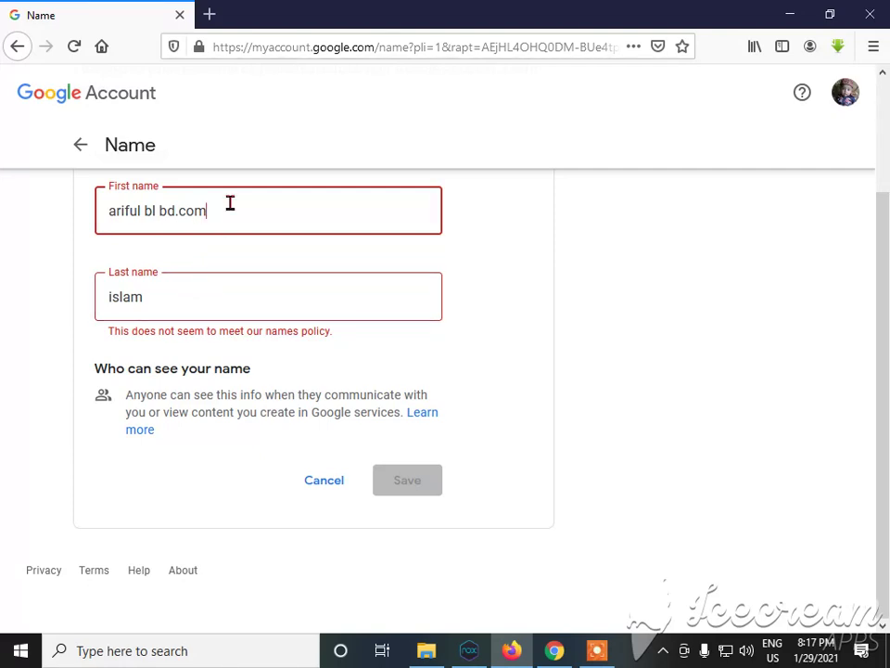
left_click(218, 302)
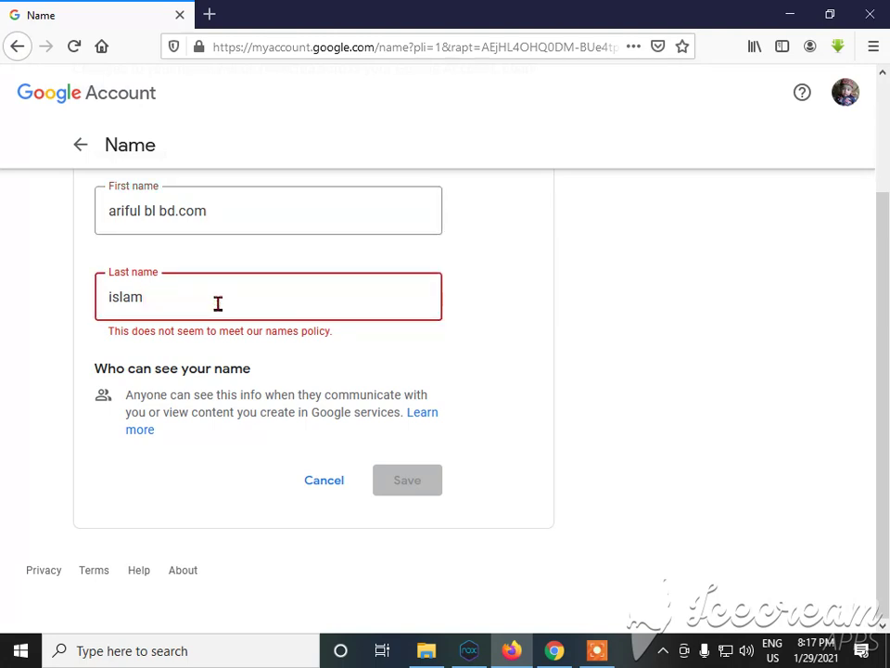
key("BackSpace")
key("BackSpace")
key("BackSpace")
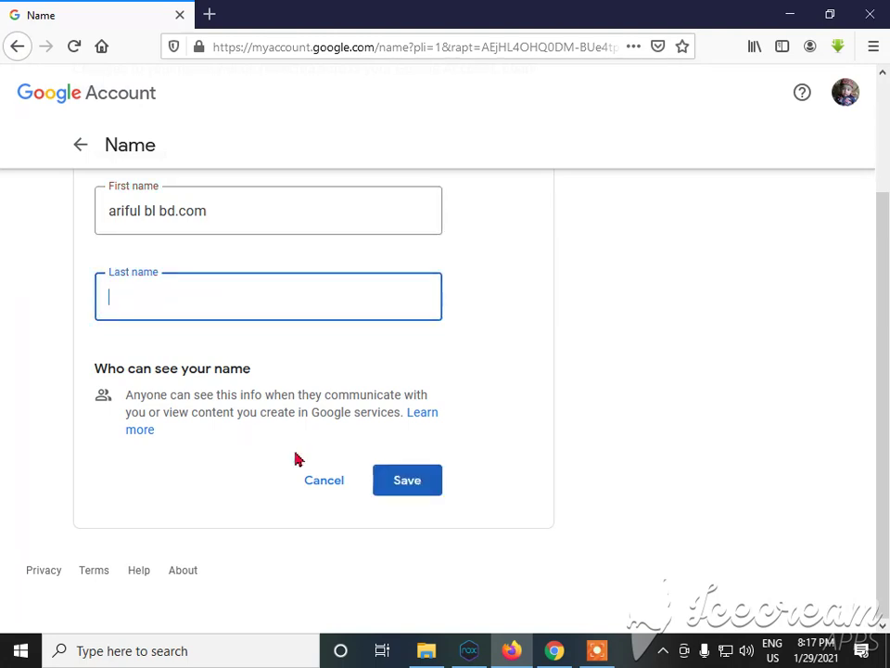
left_click(398, 481)
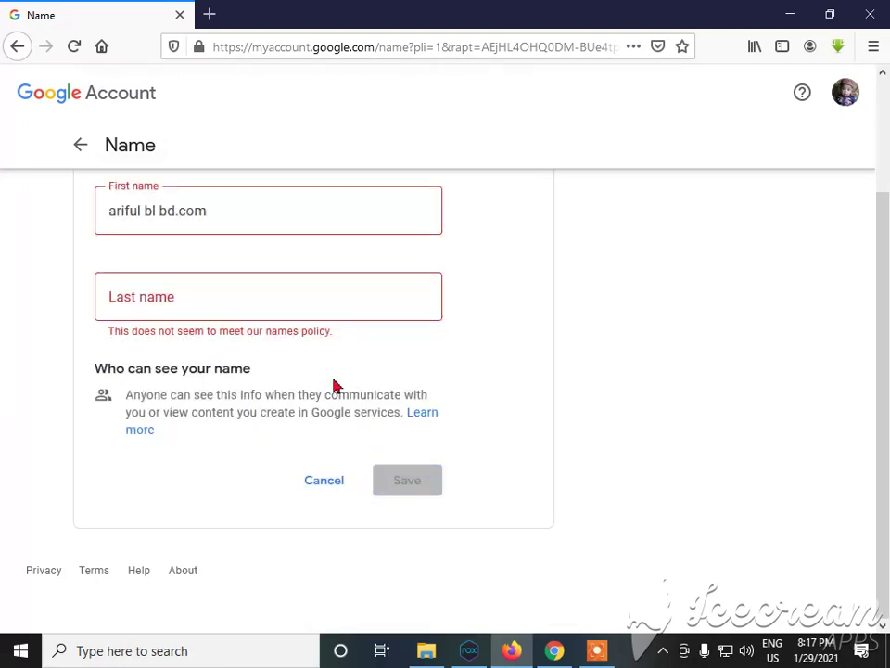
- Remove ".com" from the first name, re-enter the original last name, save, and return to the Personal info page
left_click(233, 206)
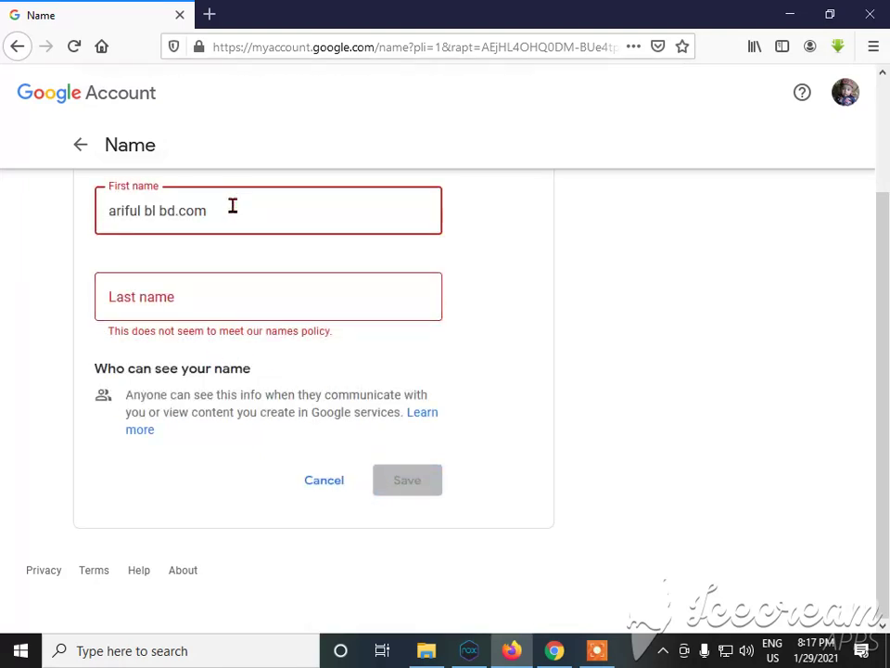
key("BackSpace")
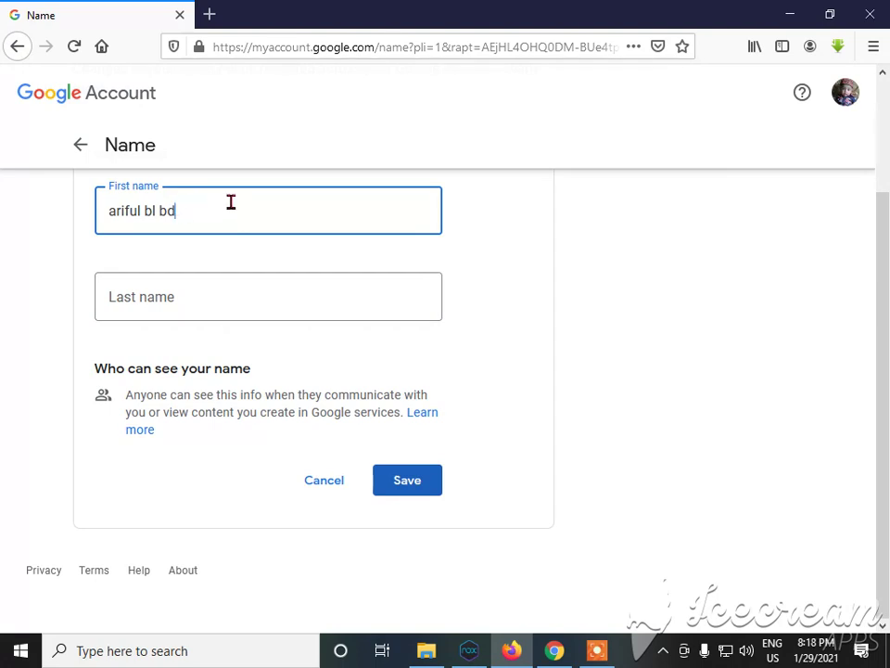
left_click(171, 299)
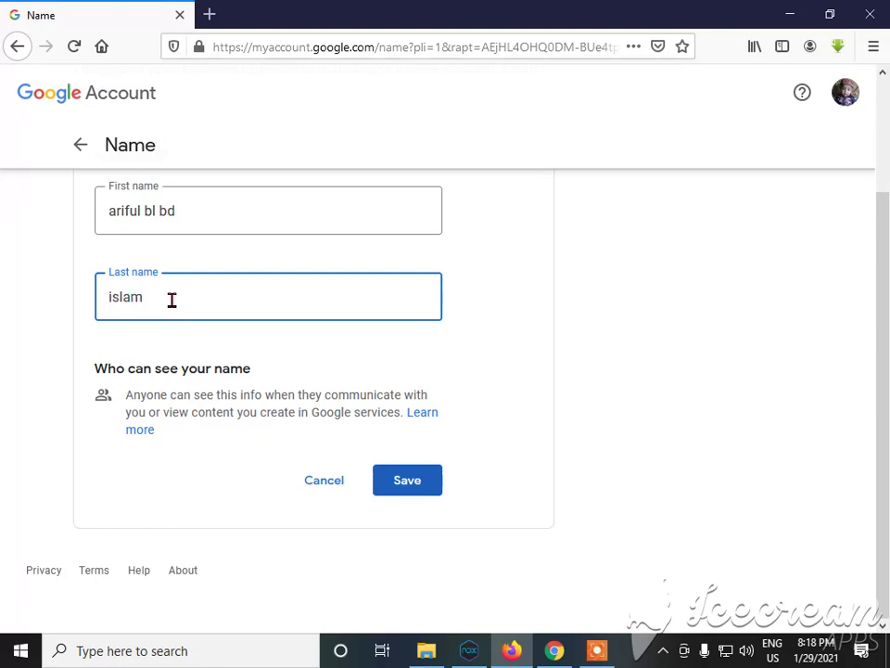
left_click(393, 486)
left_click(419, 483)
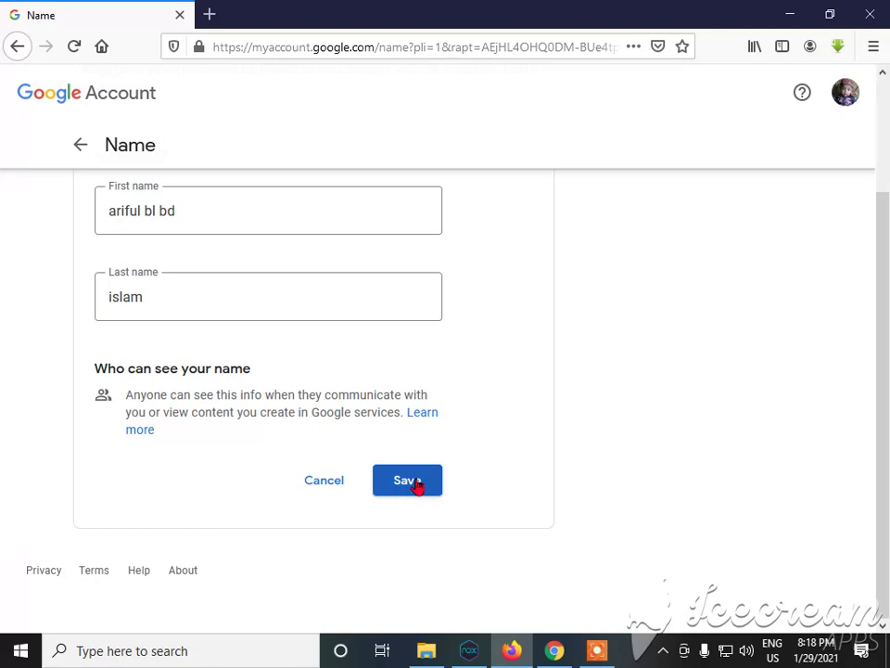
left_click(416, 484)
left_click(81, 144)
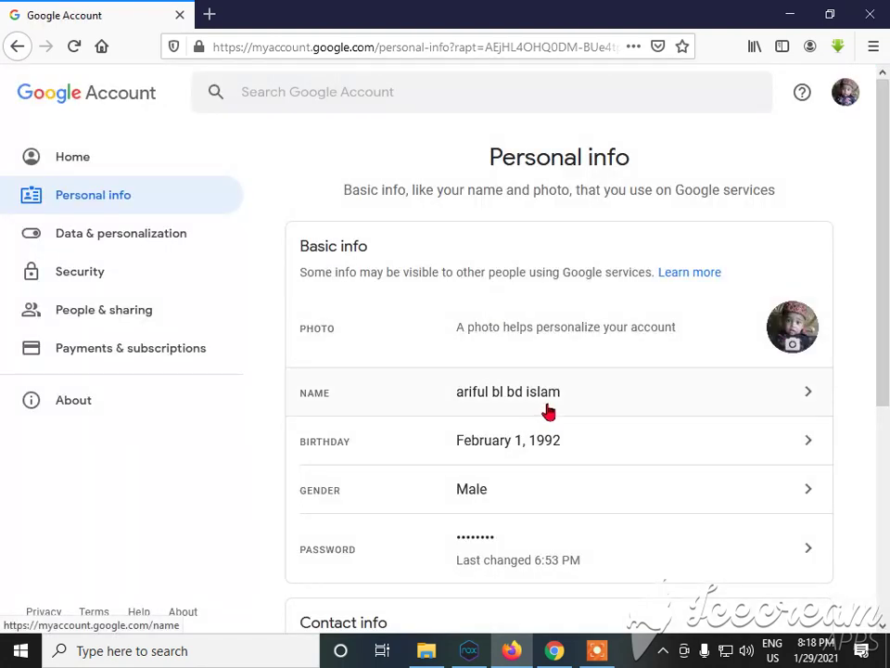
- Open the account password setting from the basic info section
scroll(551, 412, "down", 2)
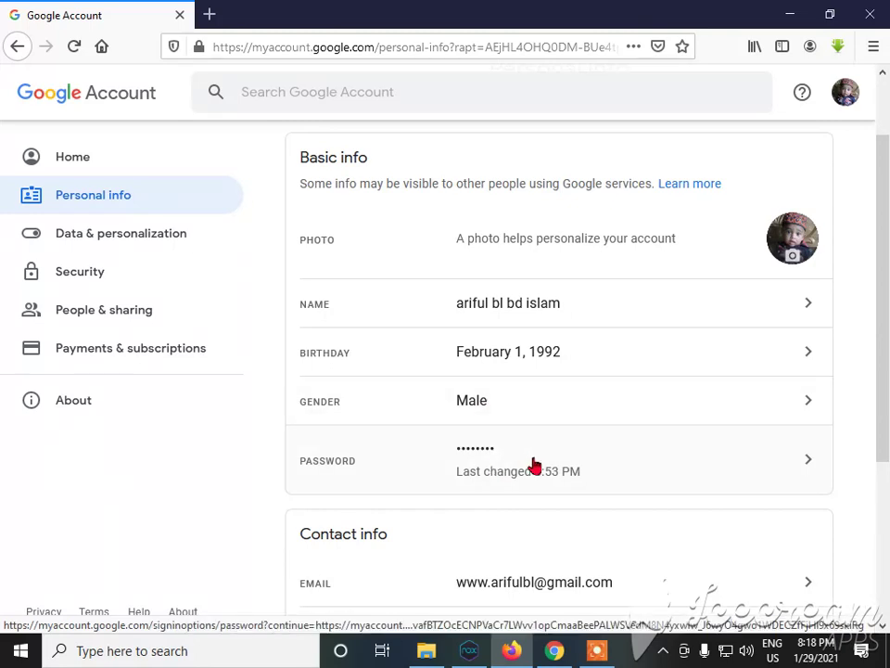
scroll(533, 457, "down", 2)
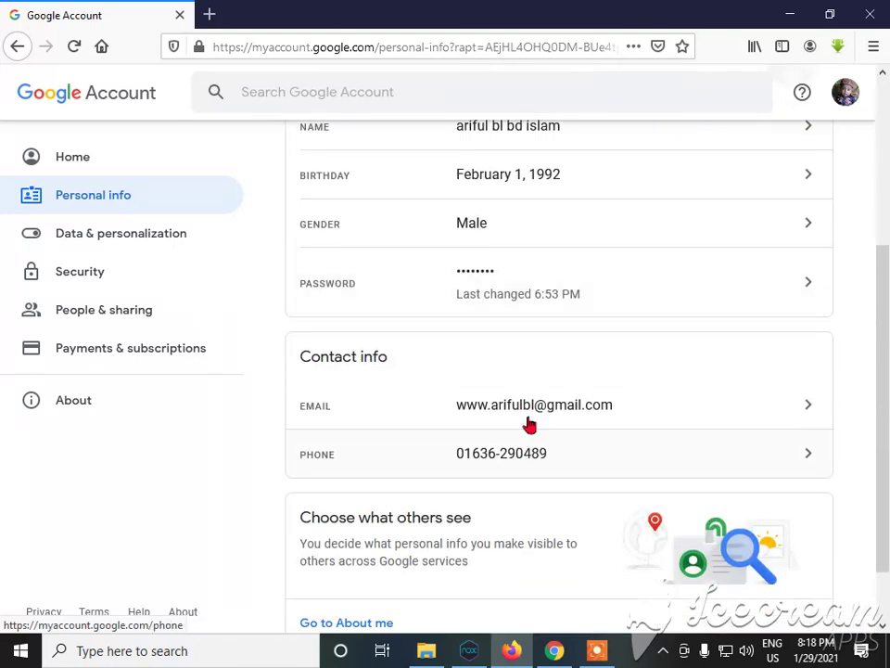
scroll(516, 381, "up", 2)
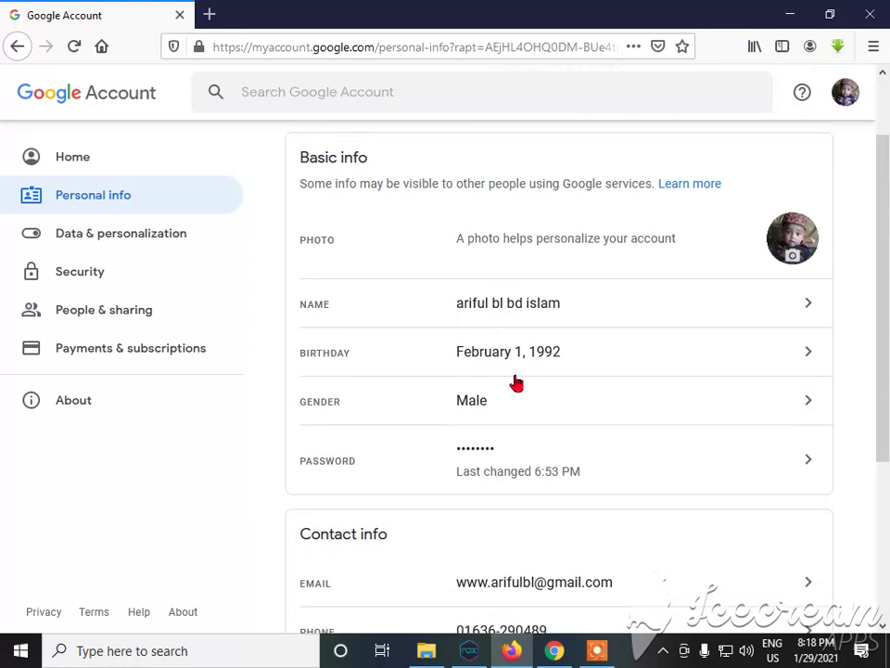
left_click(513, 455)
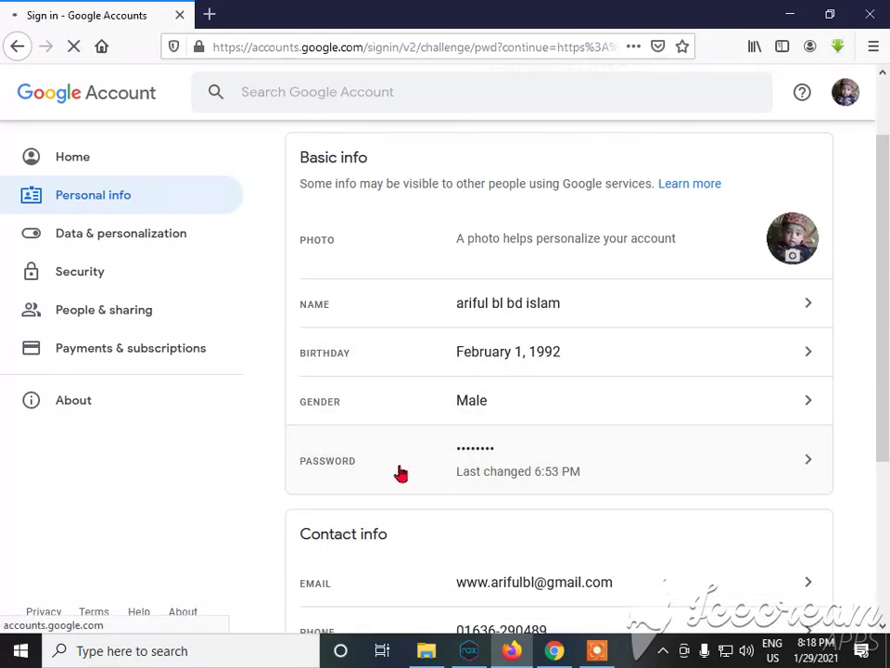